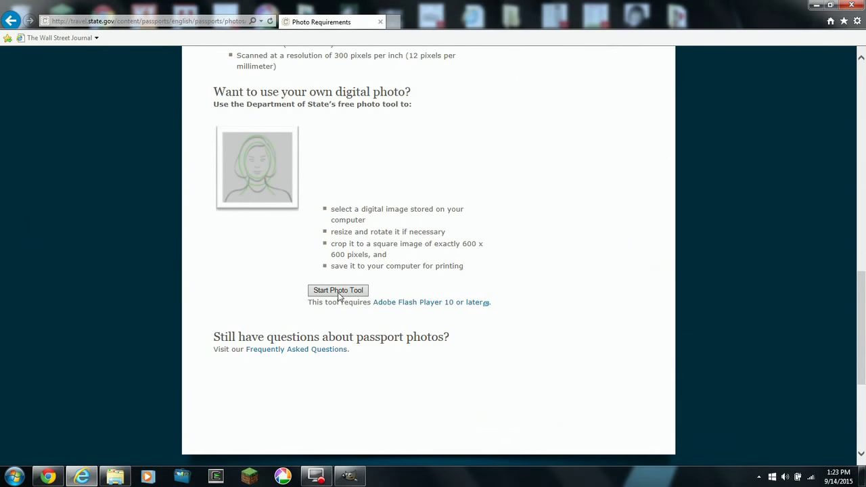
Step: Load Head-shot.JPG into the Photo Tool and fit the face between the ovals at zoom 0.18
click(338, 290)
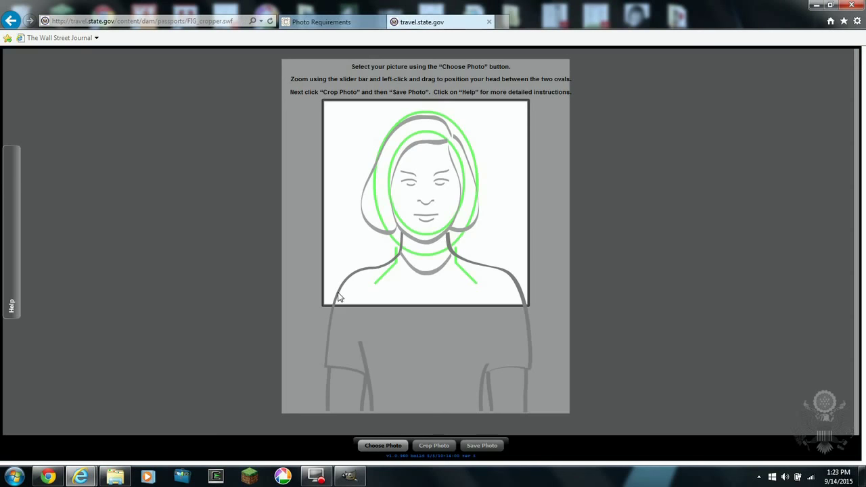
click(399, 445)
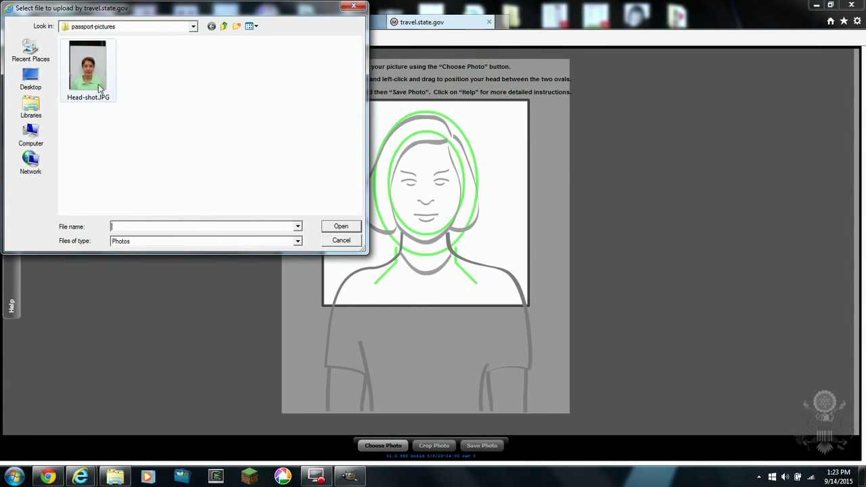
double_click(88, 77)
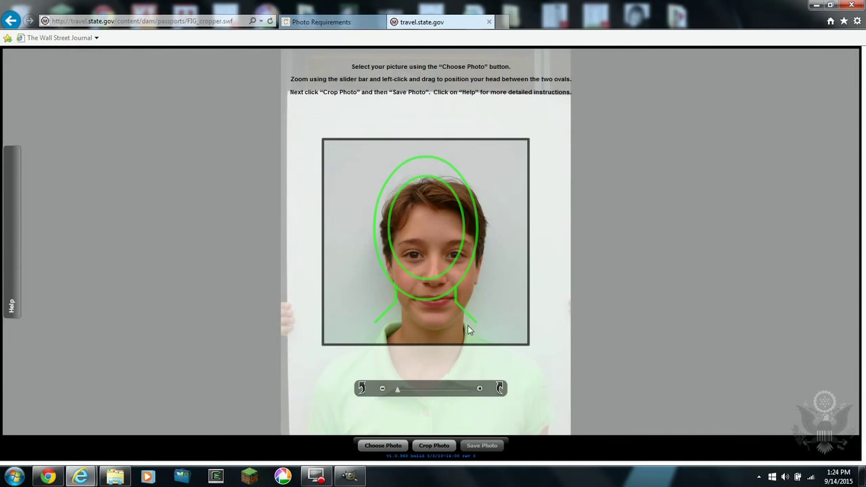
drag(469, 329, 437, 265)
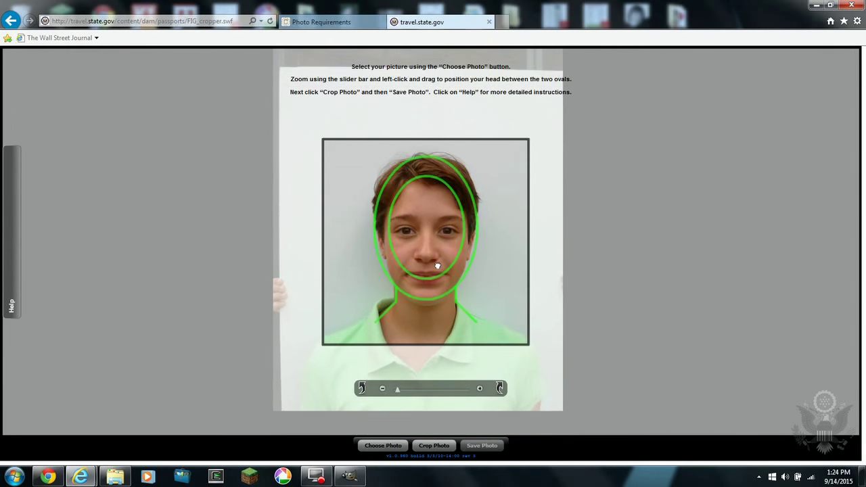
drag(398, 390, 395, 392)
click(396, 391)
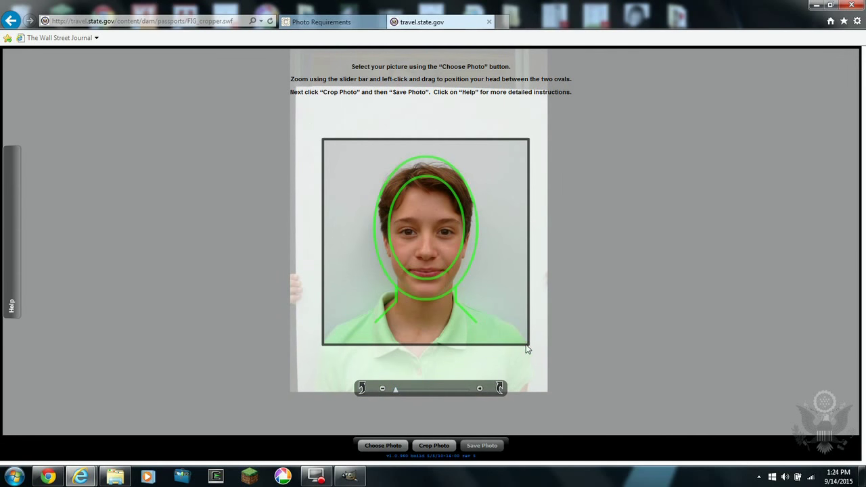
drag(440, 259, 442, 255)
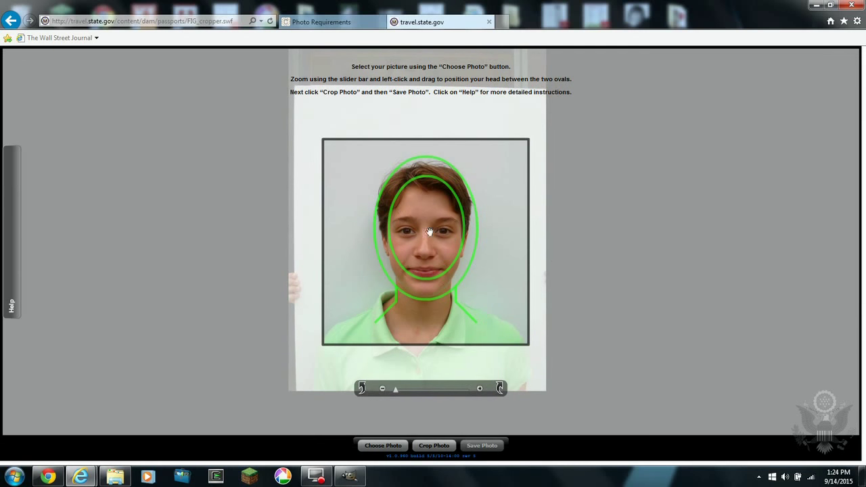
Step: Crop the photo to the framed square and save it as CROPPED-Head-shot.JPG
click(452, 445)
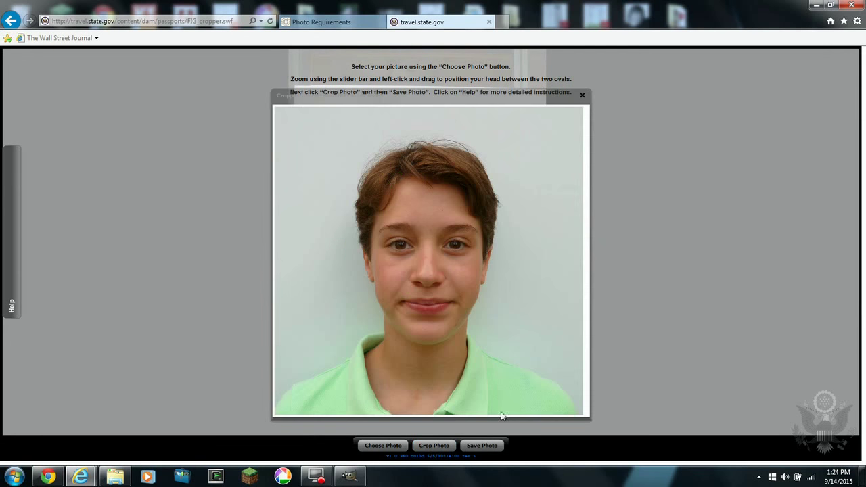
click(481, 445)
click(342, 200)
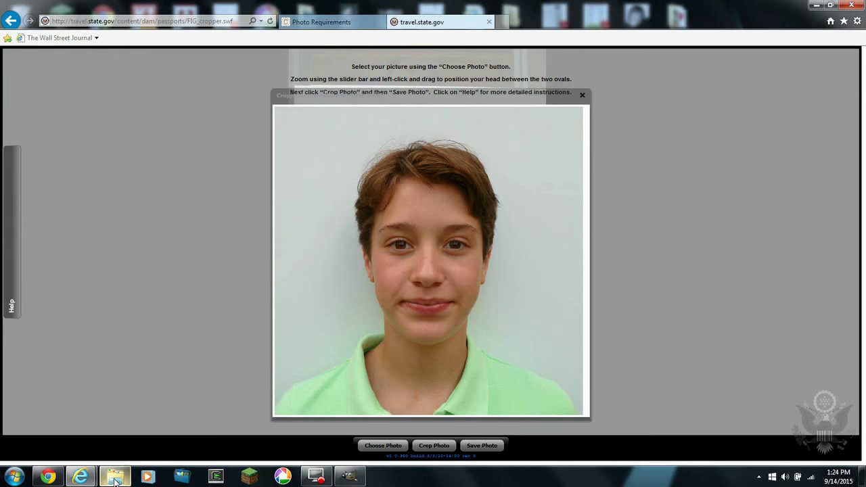
mouse_move(115, 476)
click(116, 433)
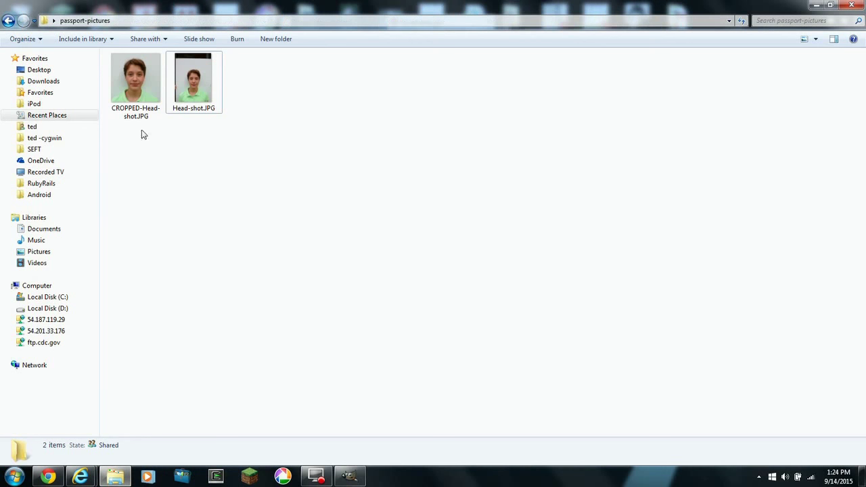
double_click(140, 85)
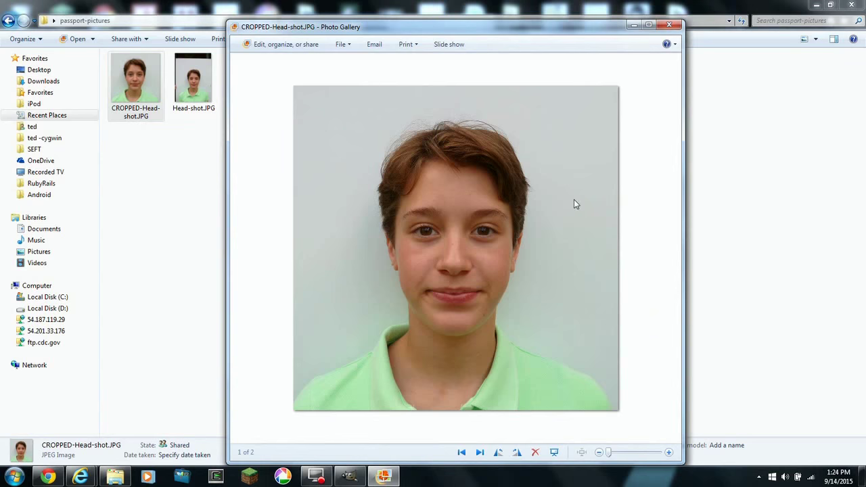
click(668, 25)
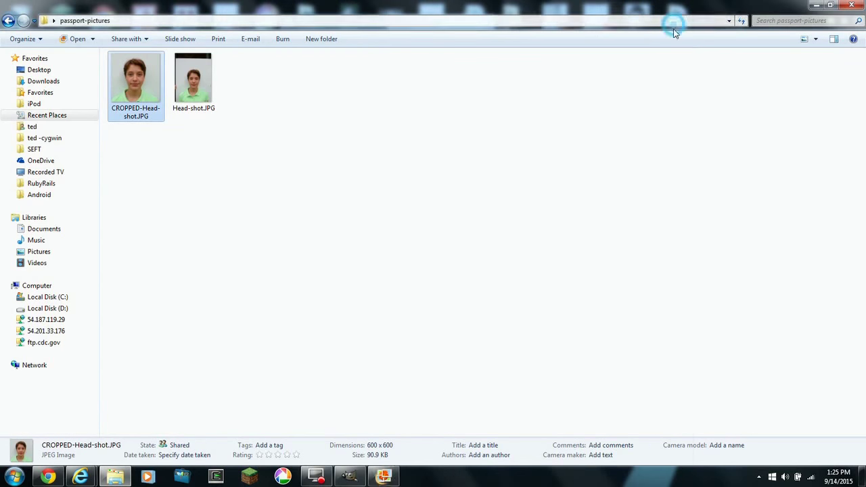
click(817, 6)
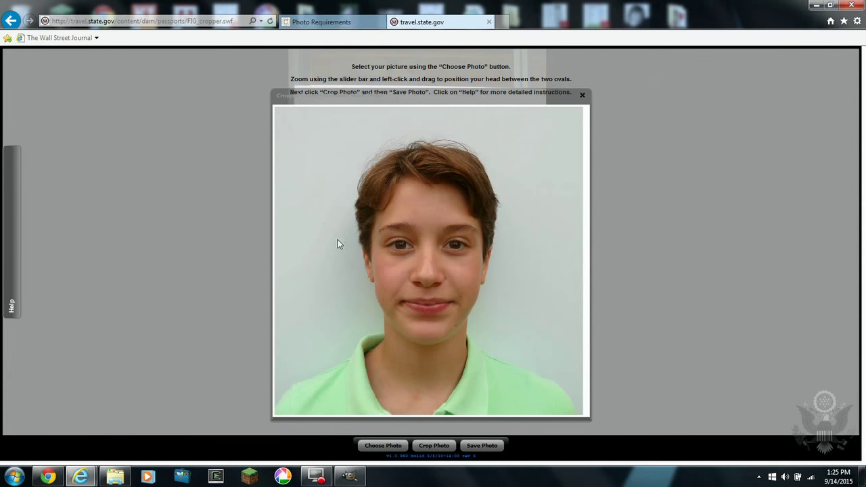
Step: Open CROPPED-Head-shot.JPG from the passport-pictures folder in GIMP
click(349, 476)
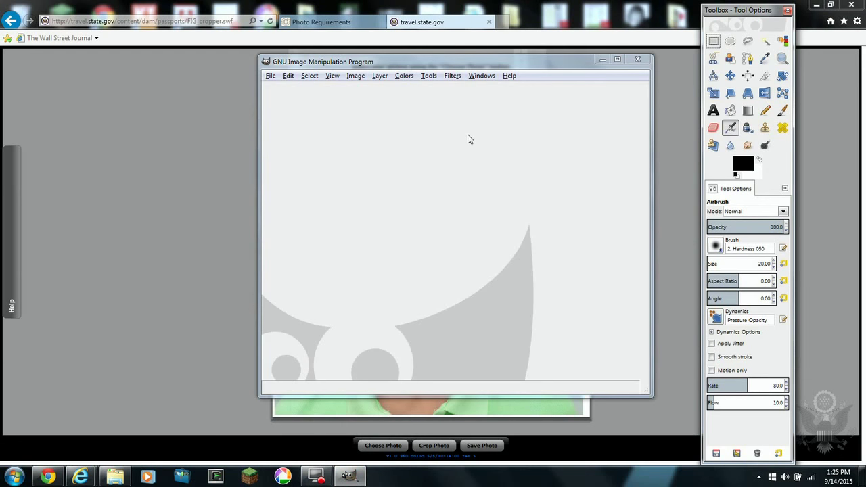
click(271, 77)
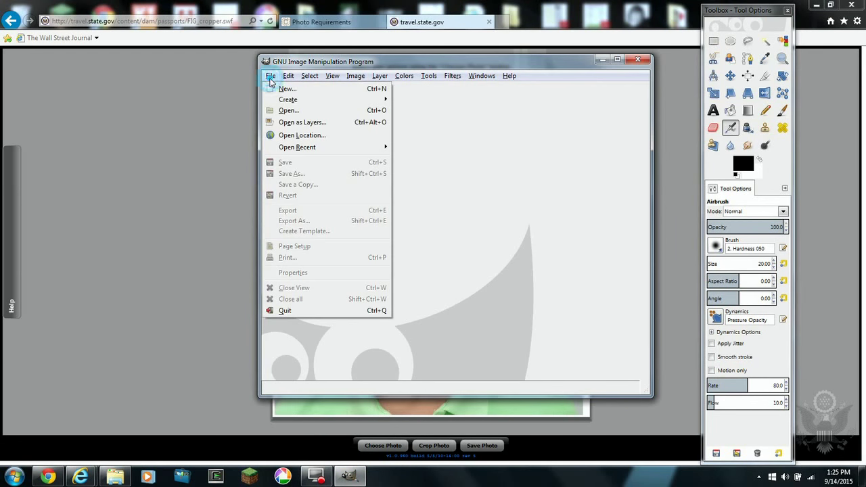
click(288, 110)
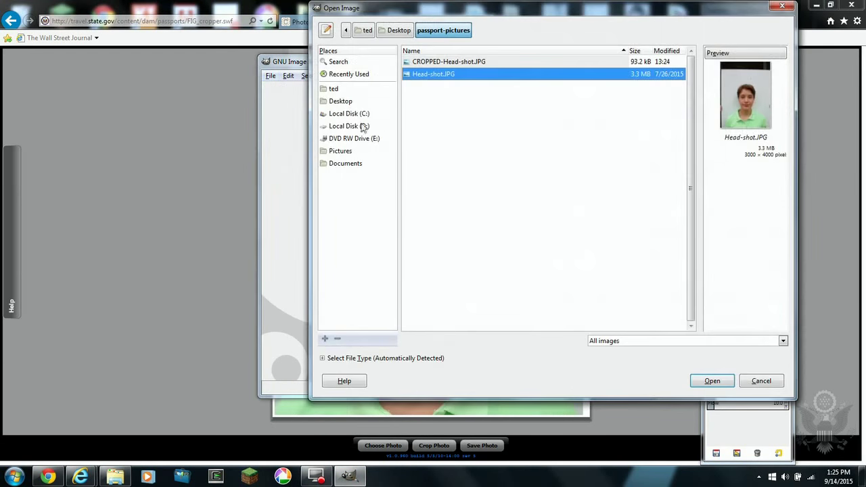
click(449, 63)
double_click(449, 62)
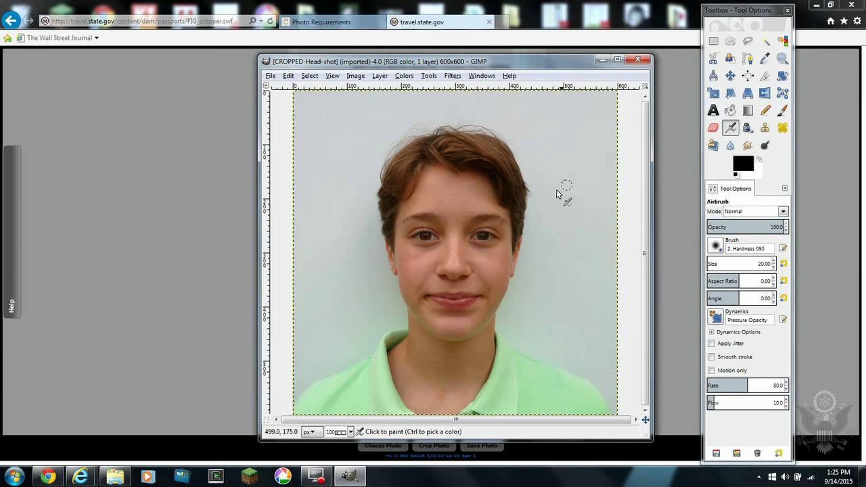
Step: In Levels, sample the grey background with the white-point eyedropper so it turns pure white
click(404, 76)
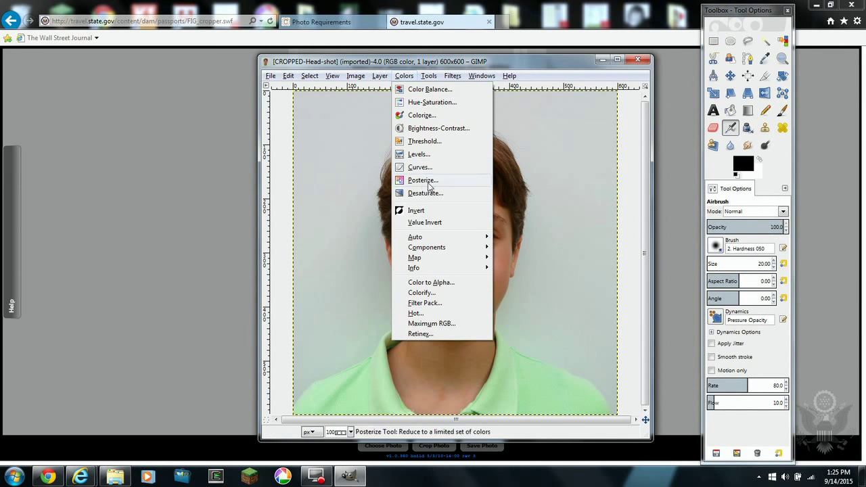
click(425, 157)
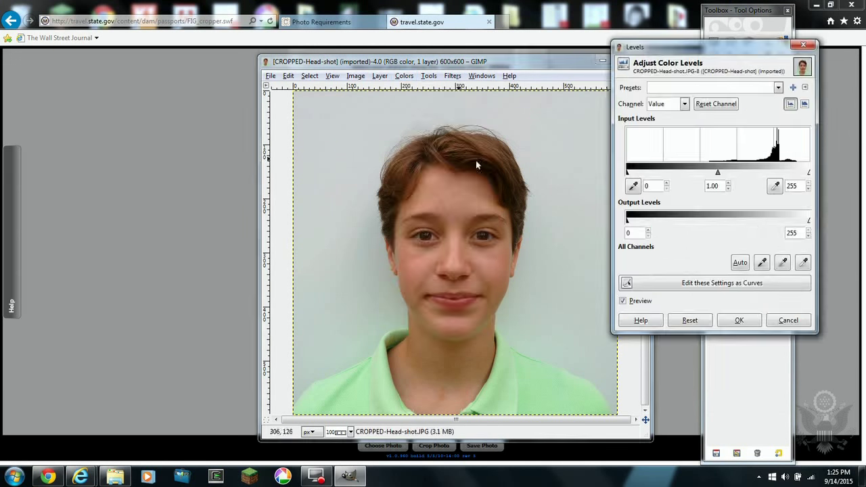
click(744, 267)
click(689, 319)
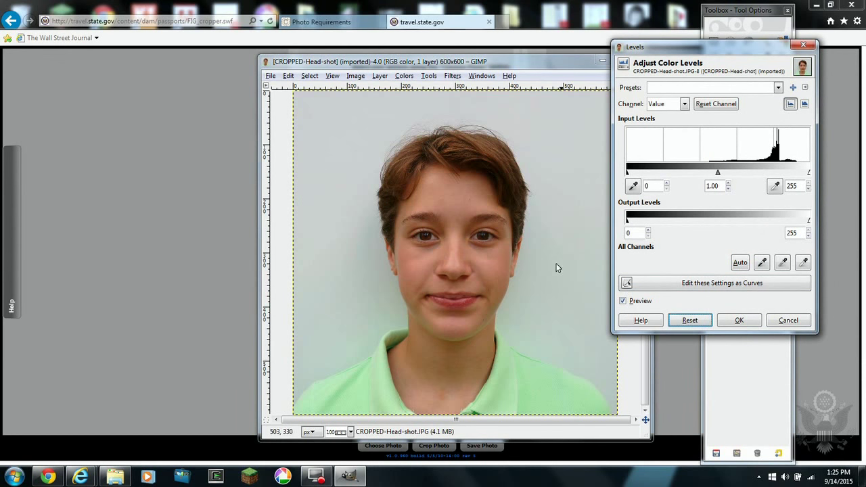
click(804, 263)
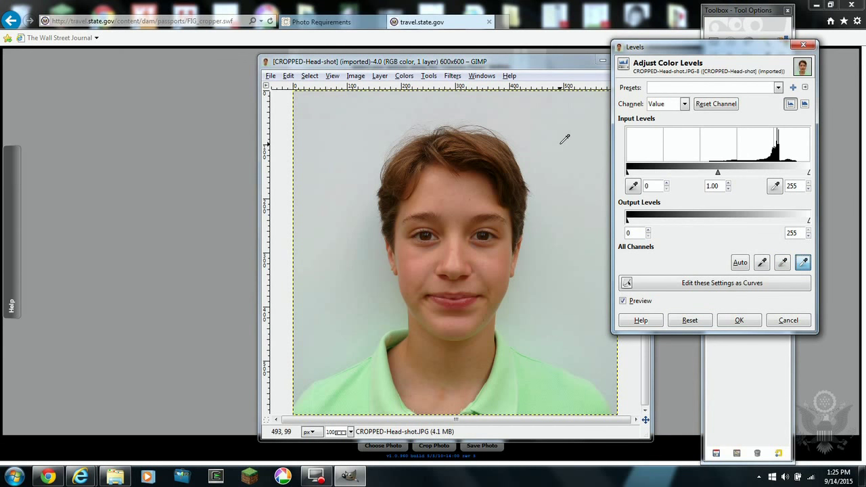
click(570, 173)
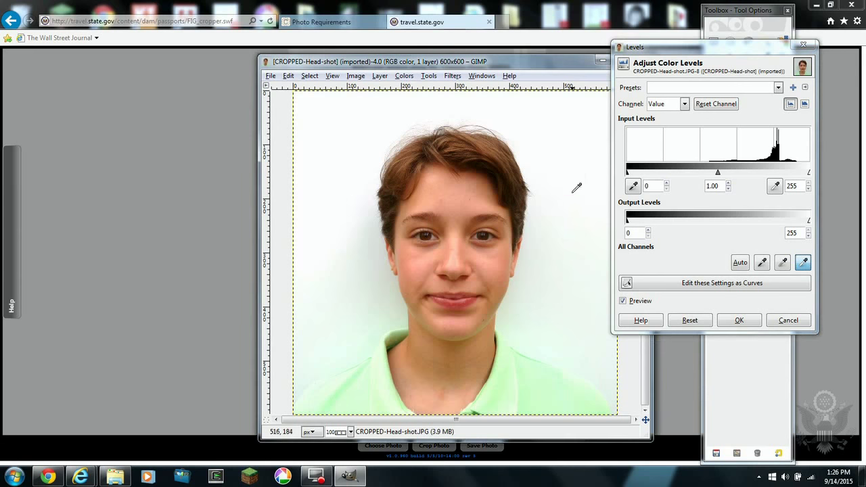
click(542, 295)
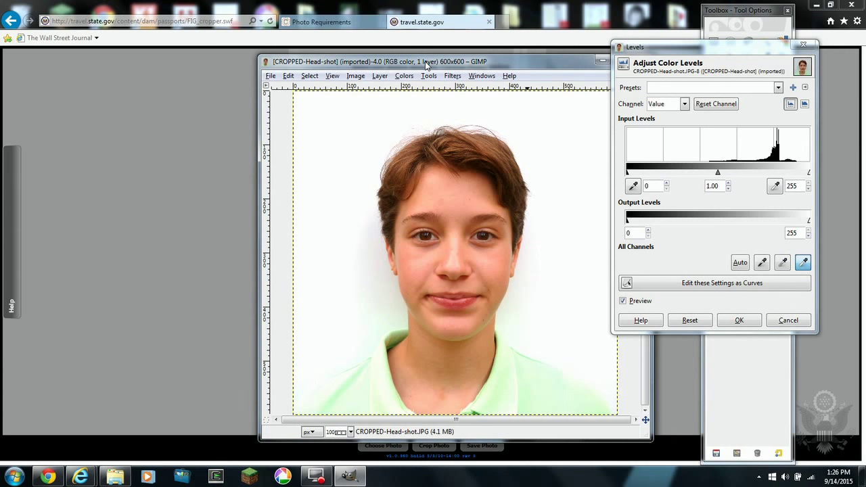
Step: Apply the Levels change and name the export CROPPED-Head-shot-white.JPG
click(738, 320)
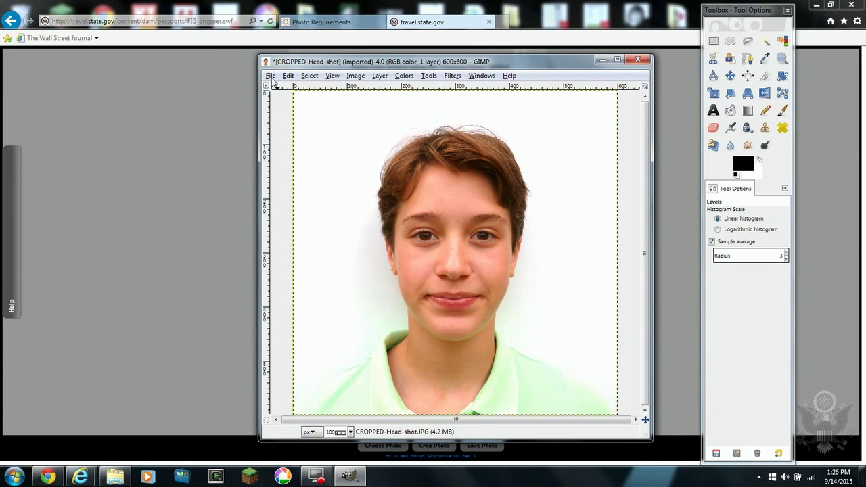
click(270, 75)
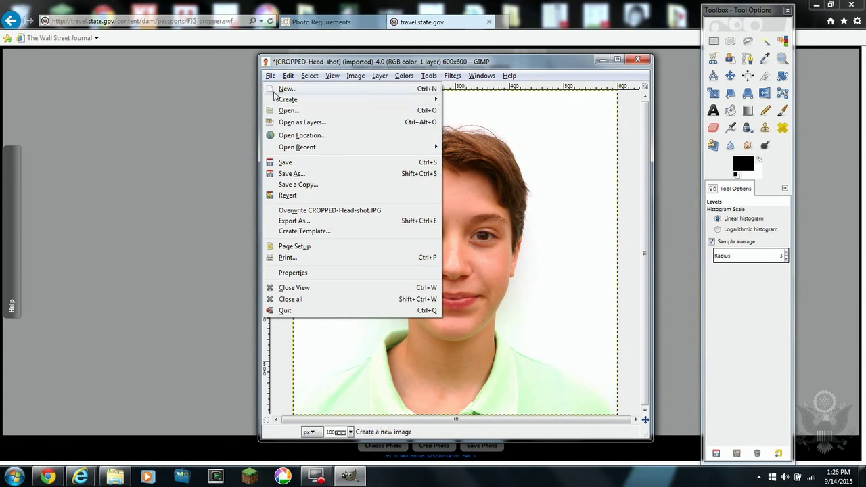
click(295, 220)
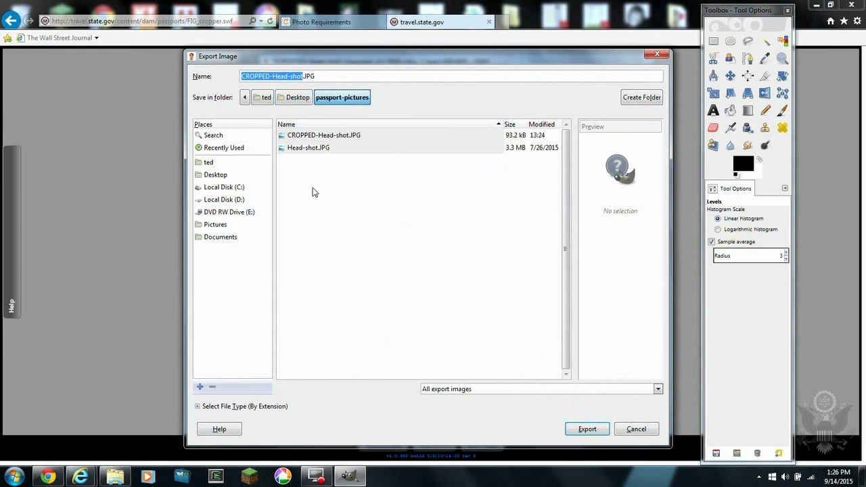
click(350, 76)
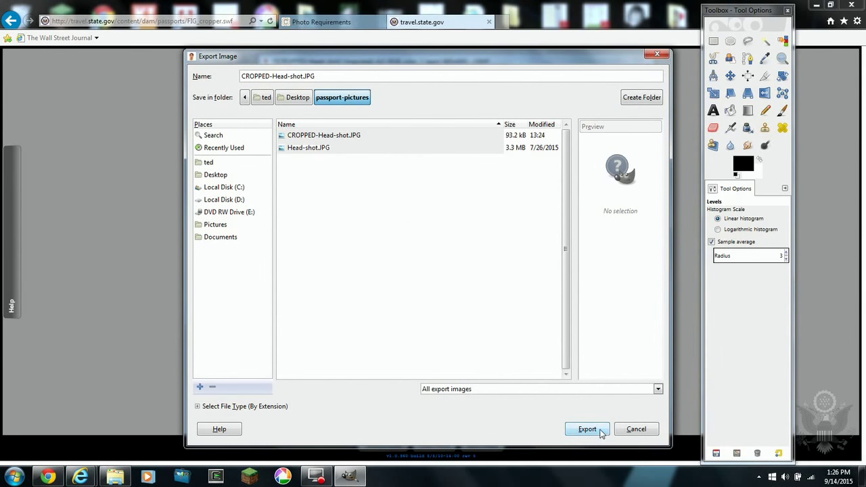
click(305, 76)
text(-white)
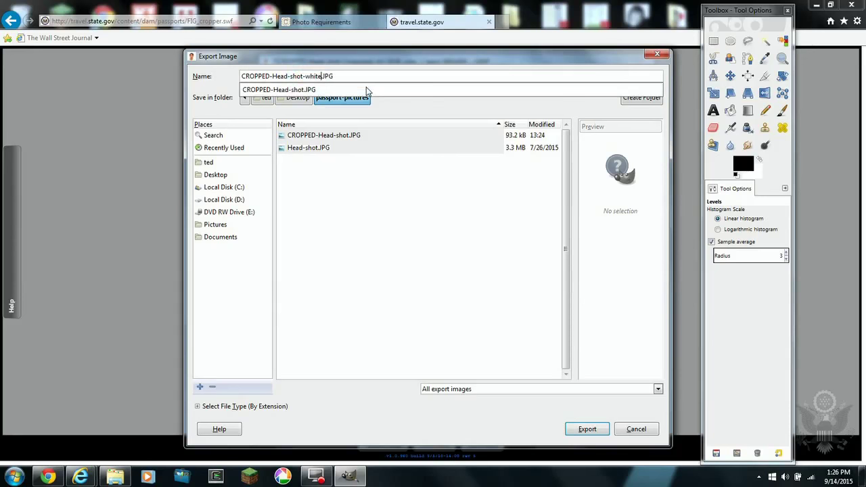
click(364, 73)
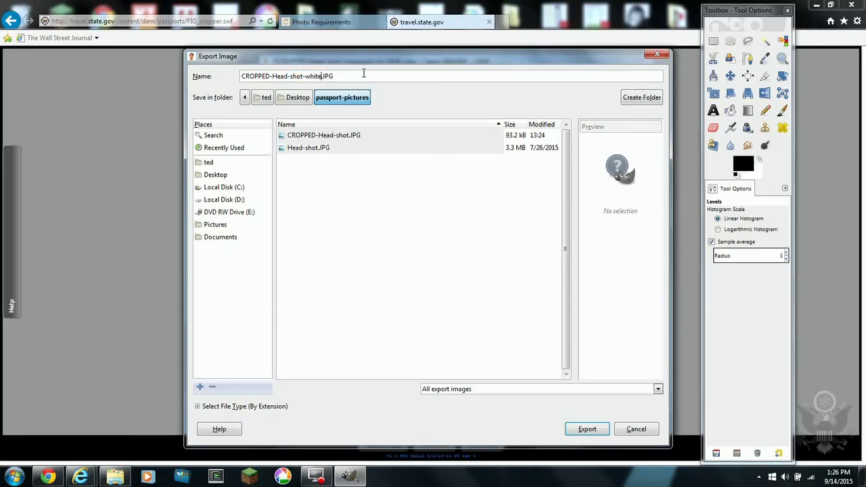
Step: Export it as JPEG at quality 100 and check the file in passport-pictures
click(586, 429)
drag(458, 206, 464, 205)
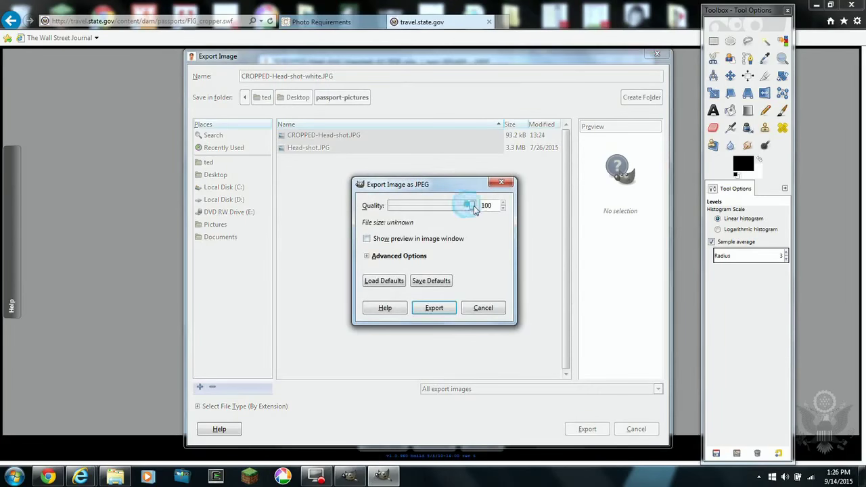
click(434, 309)
key(alt+Tab)
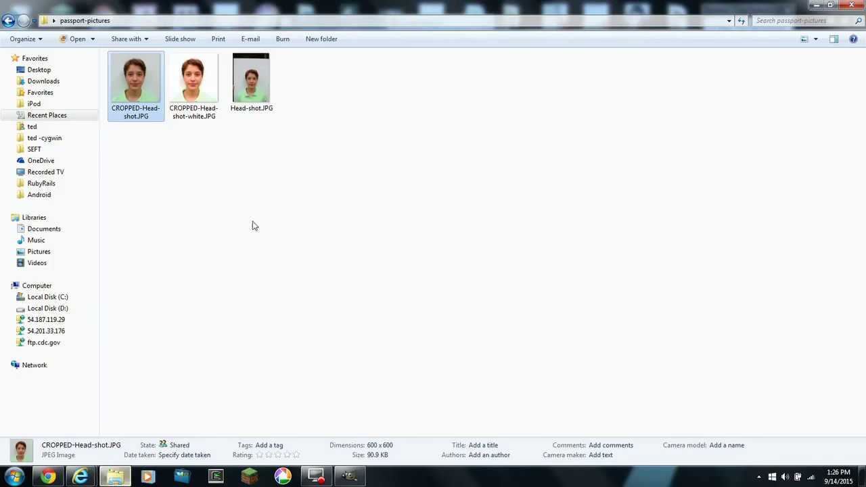
mouse_move(207, 84)
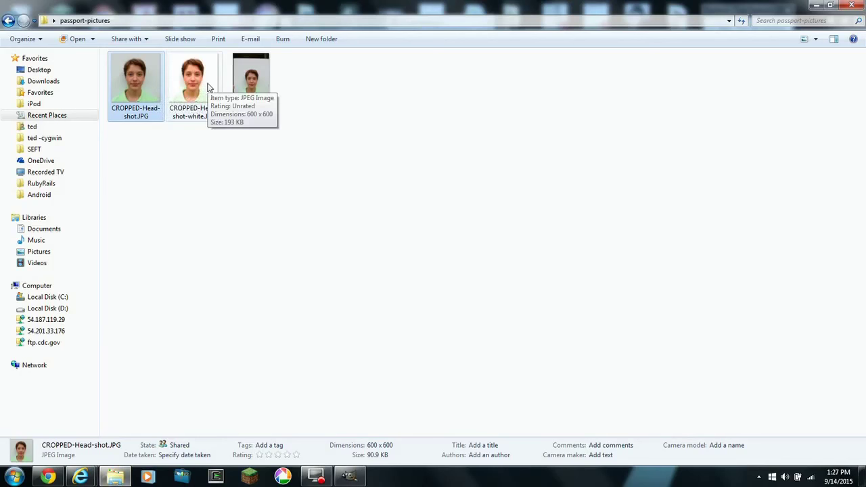
Step: Close the headshot image in GIMP, discarding its unsaved changes
click(816, 5)
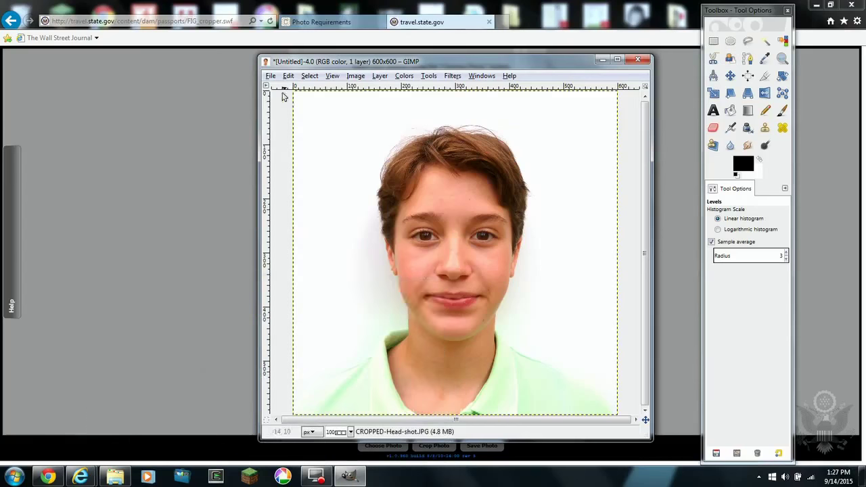
click(270, 75)
click(284, 288)
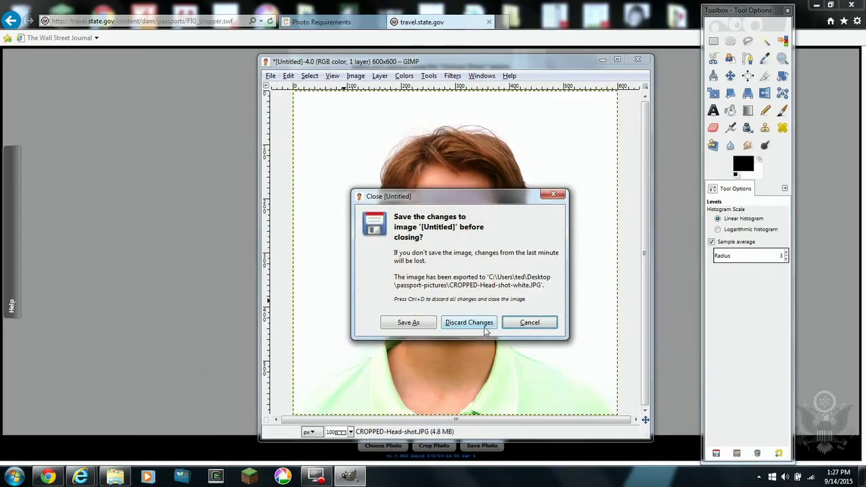
click(482, 327)
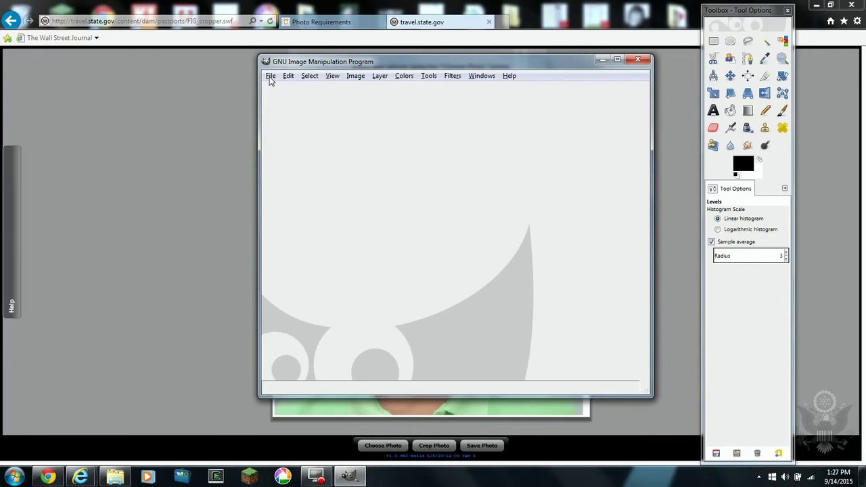
Step: Start a new image with width and height of 4 inches
click(270, 77)
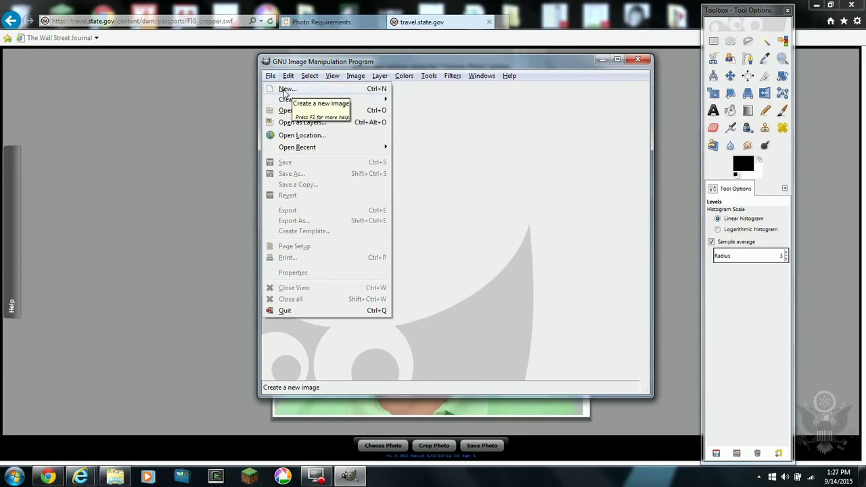
click(286, 89)
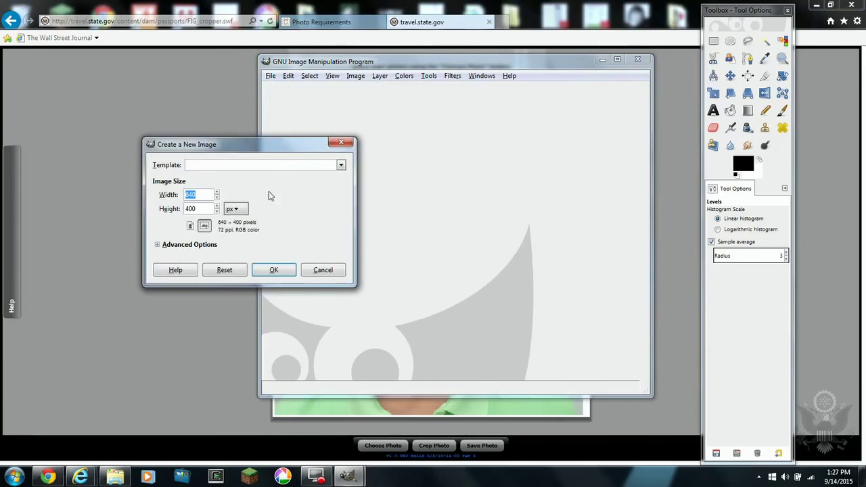
click(205, 195)
click(237, 210)
click(237, 221)
double_click(195, 195)
text(4)
key(Tab)
text(4)
key(Tab)
Step: Set X and Y resolution to 300 ppi and create the 1200 × 1200 canvas
click(158, 246)
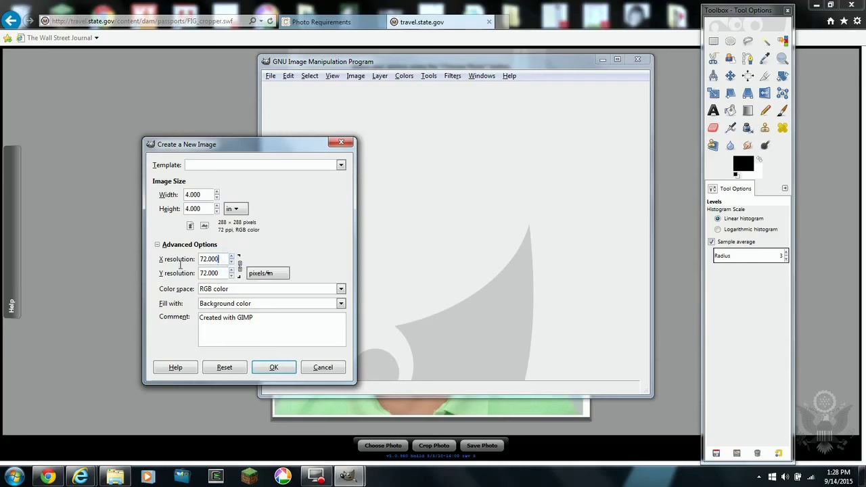
drag(219, 260, 190, 263)
text(300)
key(Tab)
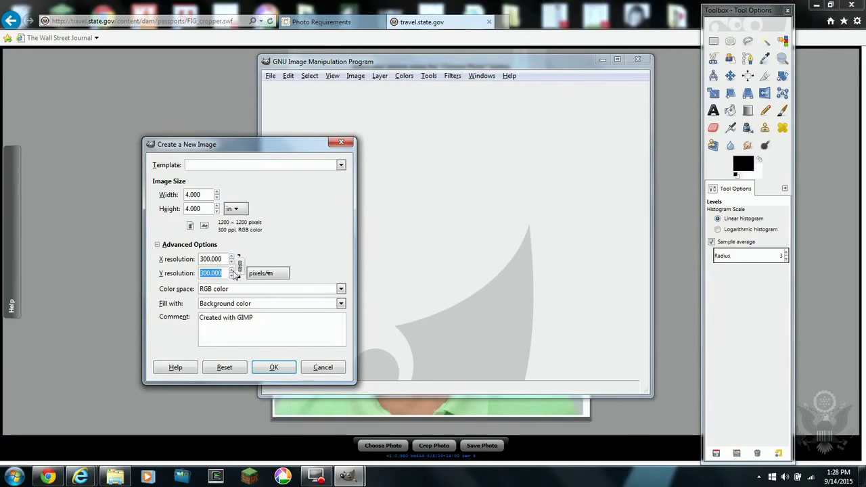
click(274, 367)
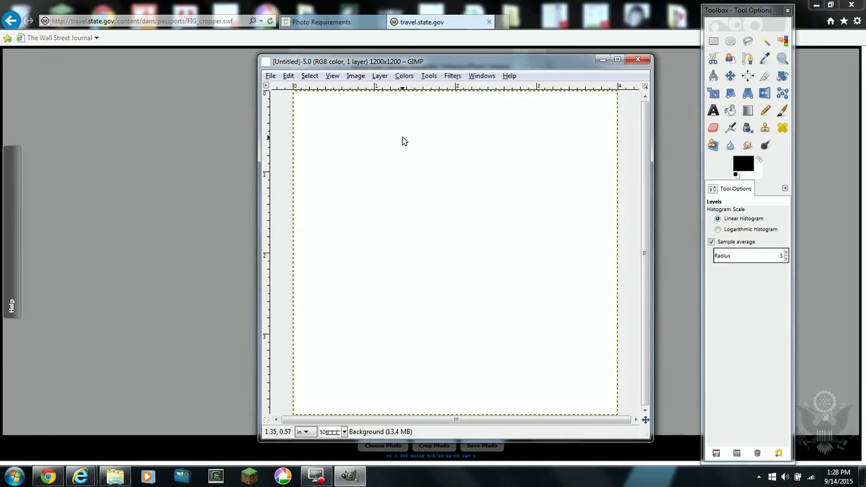
Step: Add CROPPED-Head-shot-white.JPG as a layer and move it to the sheet's top-left corner
click(270, 75)
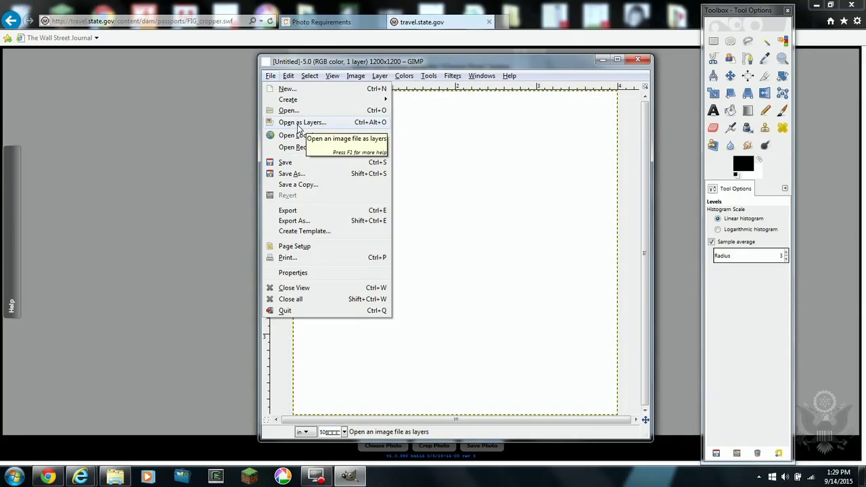
click(298, 123)
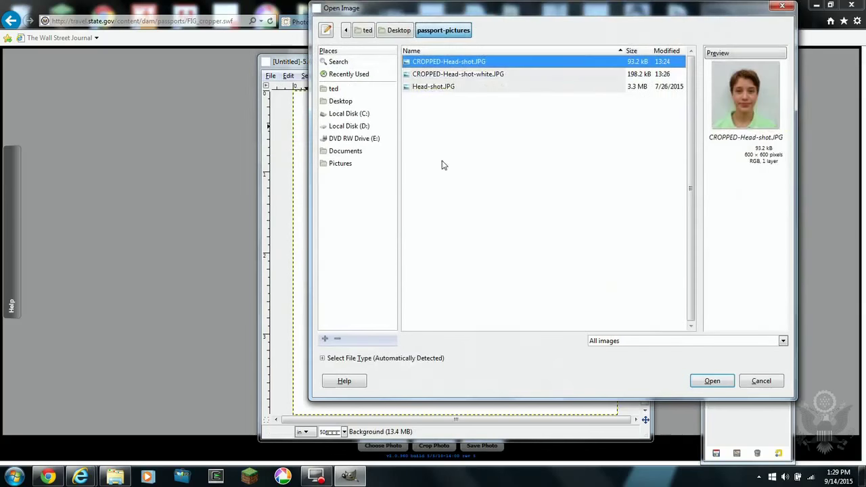
double_click(460, 74)
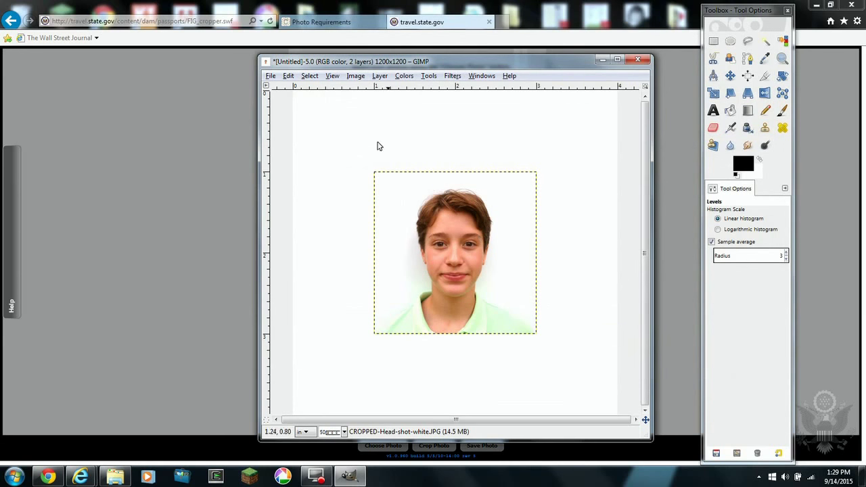
click(730, 75)
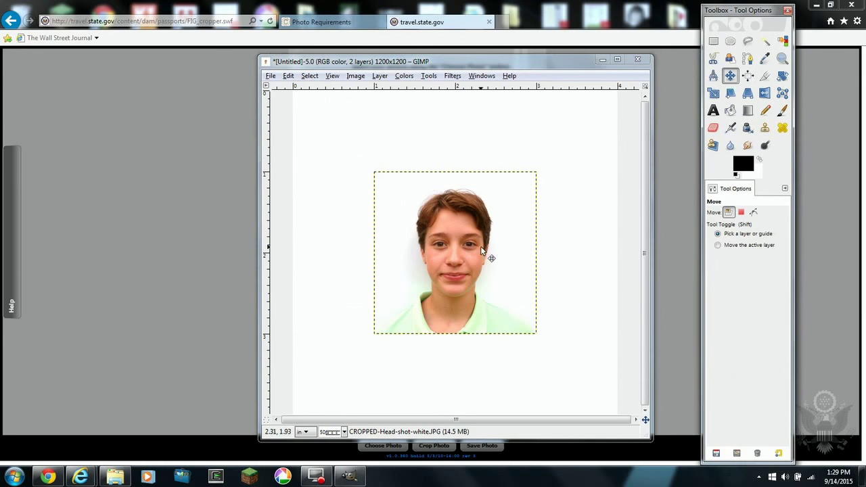
drag(471, 253, 387, 170)
Step: Add a second copy of the white headshot as a layer at the top-right corner
click(270, 76)
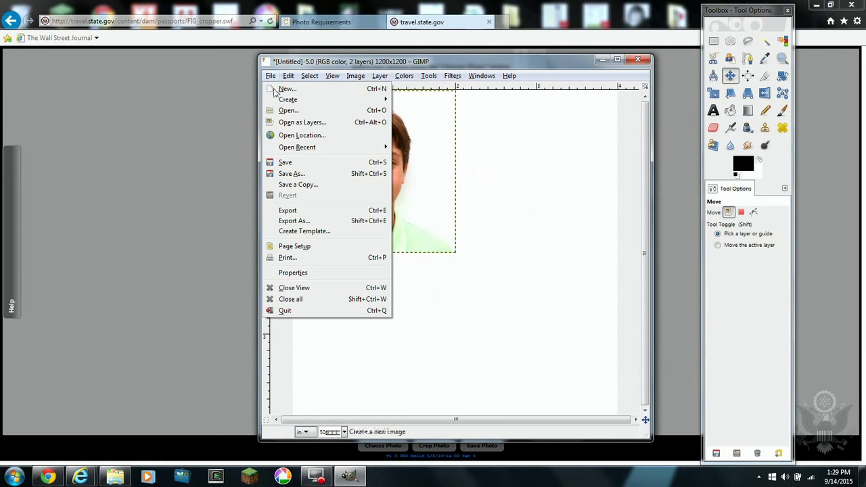
click(289, 122)
double_click(476, 77)
drag(501, 231, 574, 162)
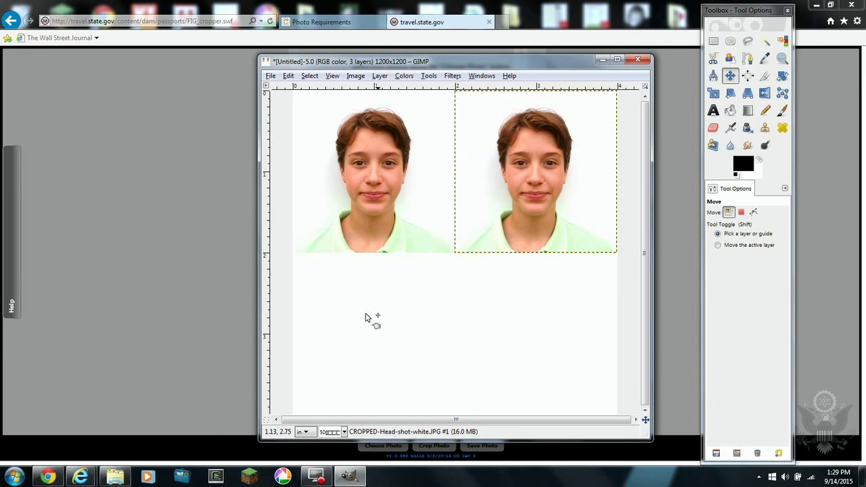
Step: Export the sheet as All.JPG at JPEG quality 100
click(273, 76)
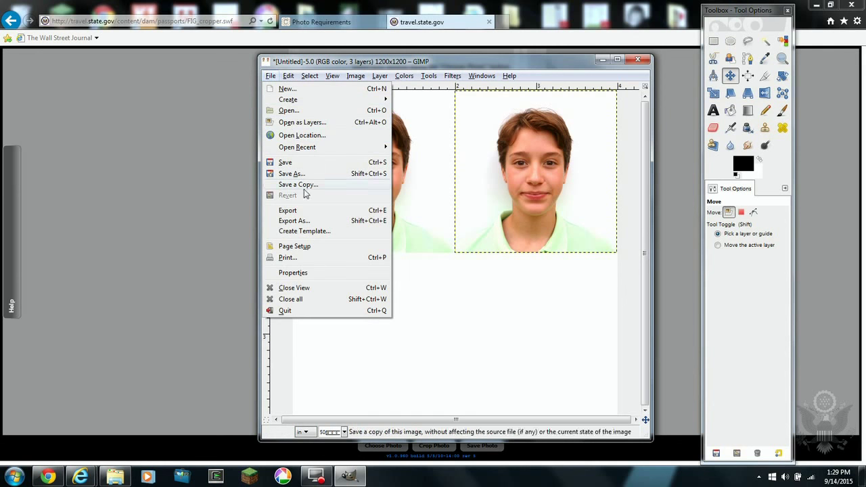
click(318, 221)
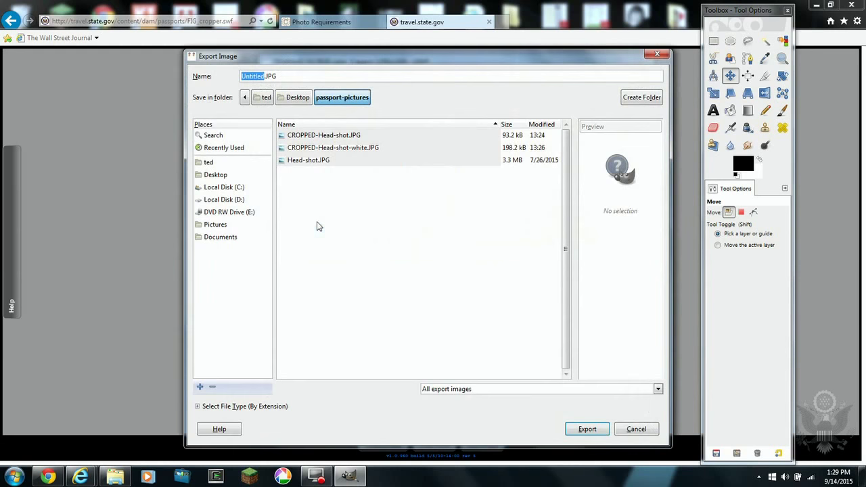
text(All)
click(290, 74)
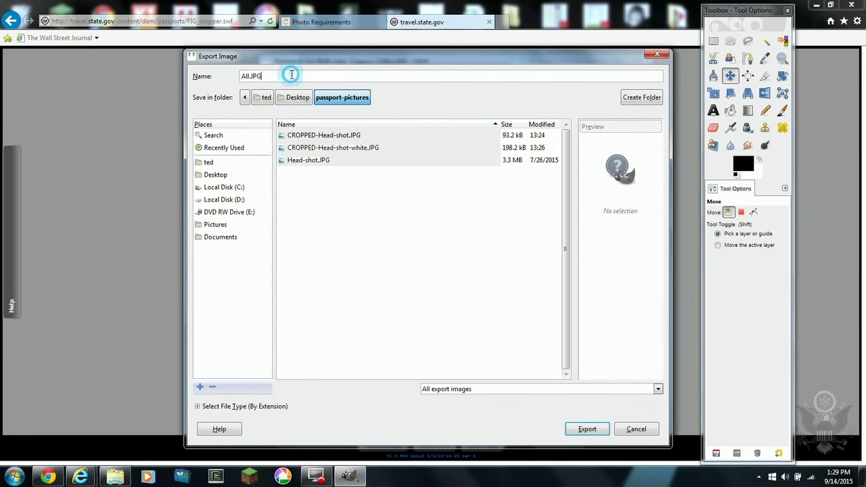
click(586, 429)
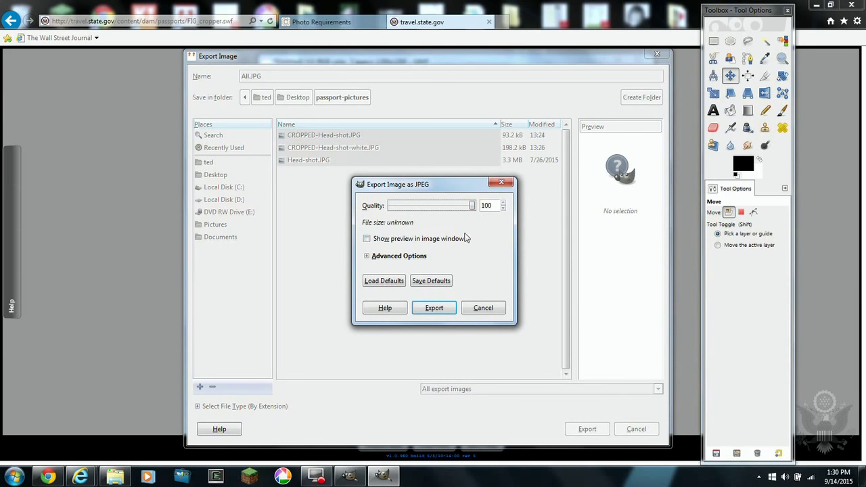
click(436, 308)
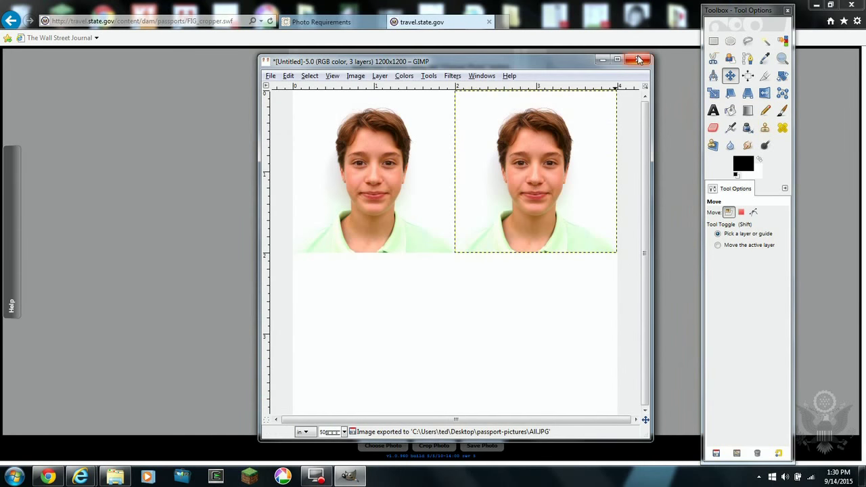
Step: Close the sheet discarding changes, then open All.JPG in the photo viewer to check it
click(639, 60)
click(465, 326)
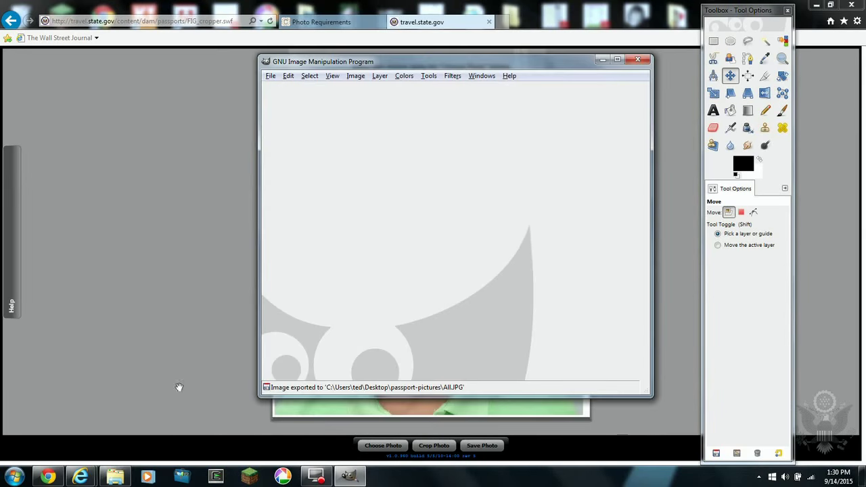
click(115, 476)
double_click(135, 77)
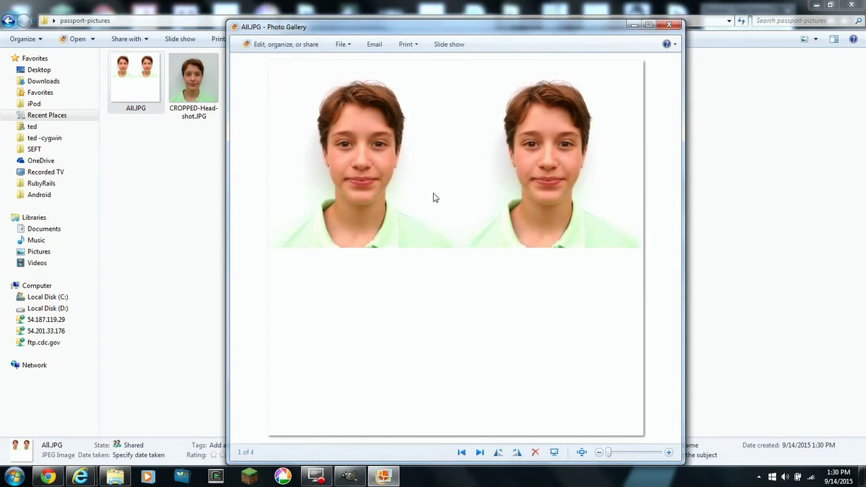
click(671, 27)
key(alt+Tab)
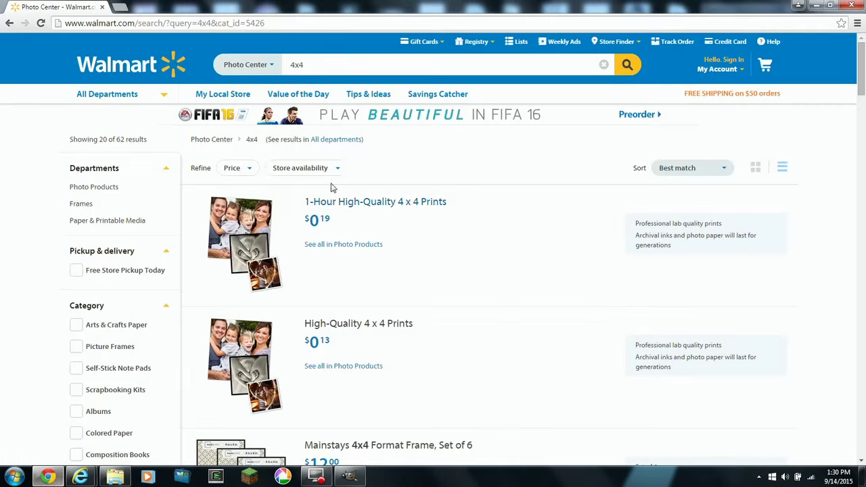